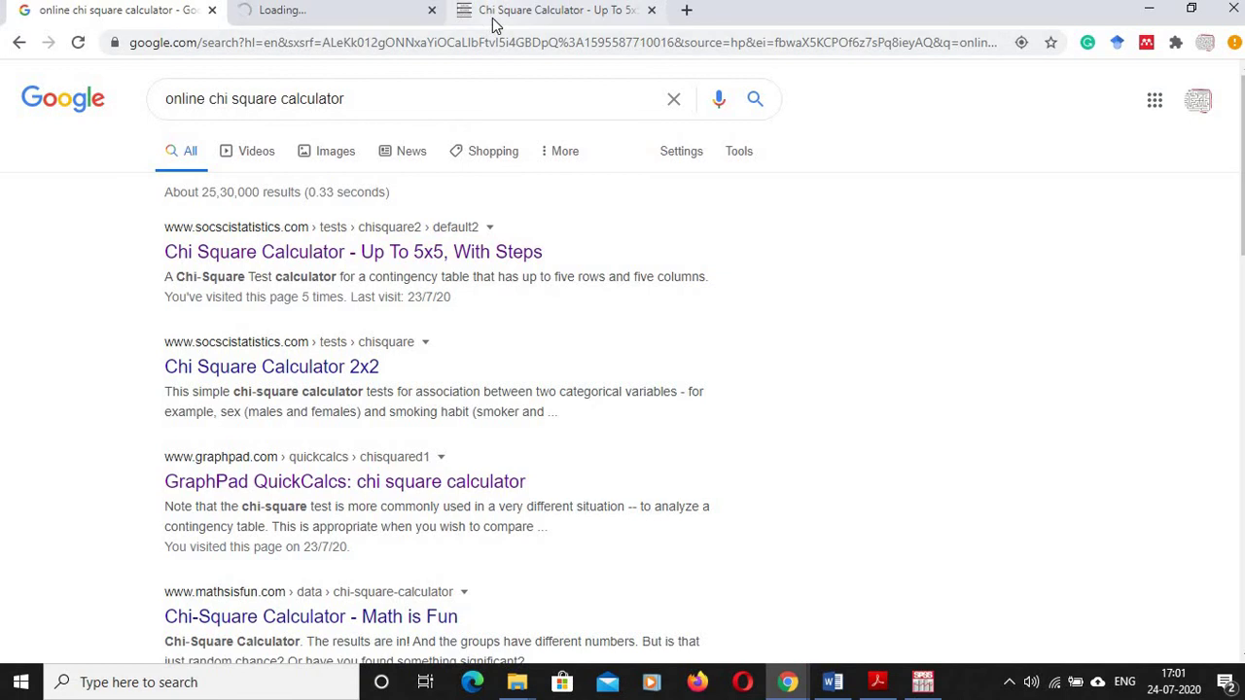
# Step: Open the chi-square calculator page and name the two groups male and female
pyautogui.click(493, 13)
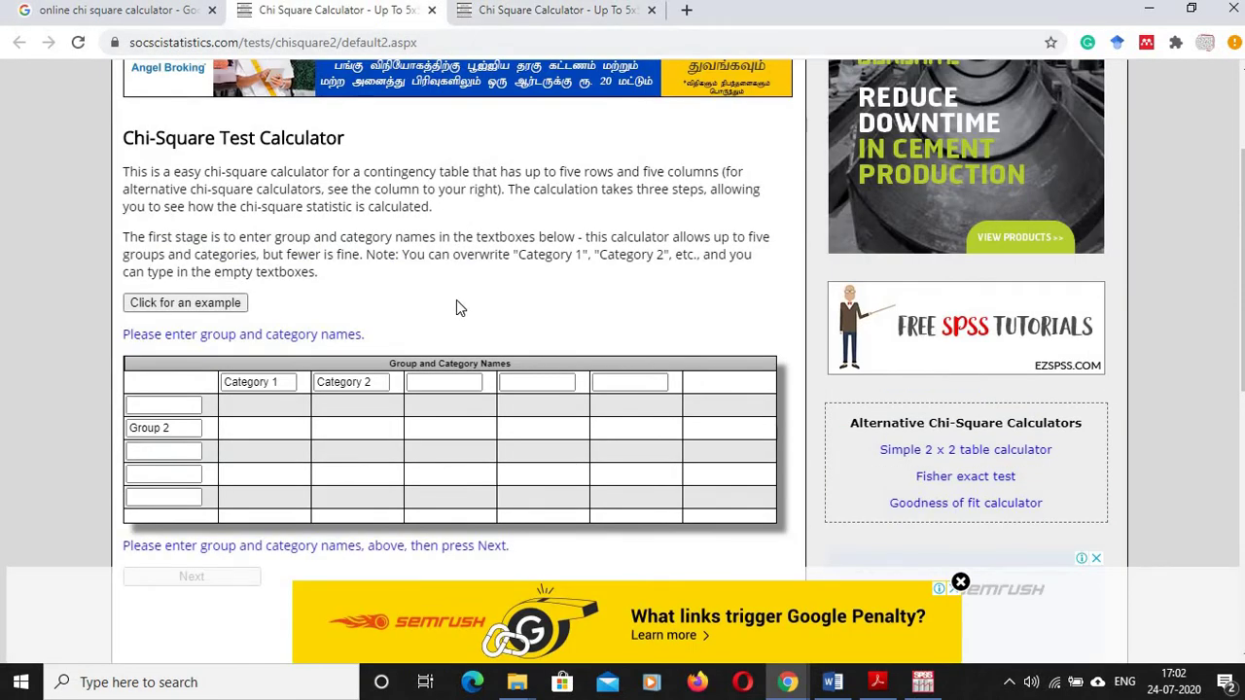
pyautogui.click(180, 407)
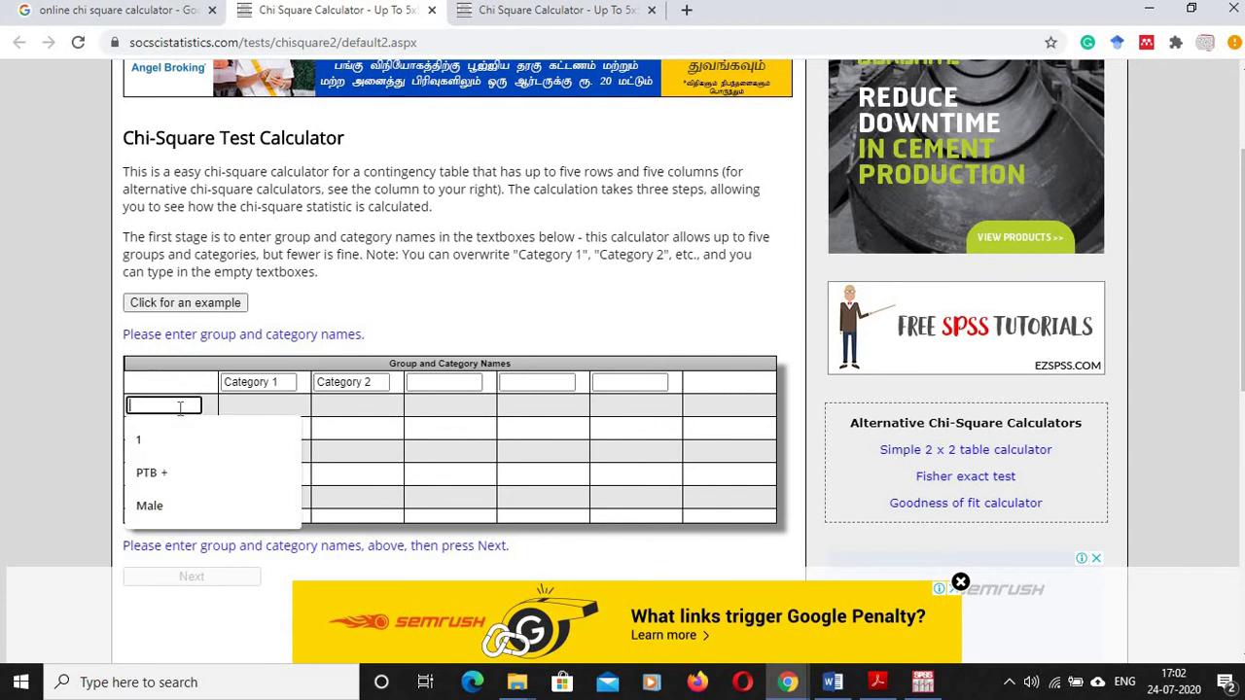
pyautogui.write('ma')
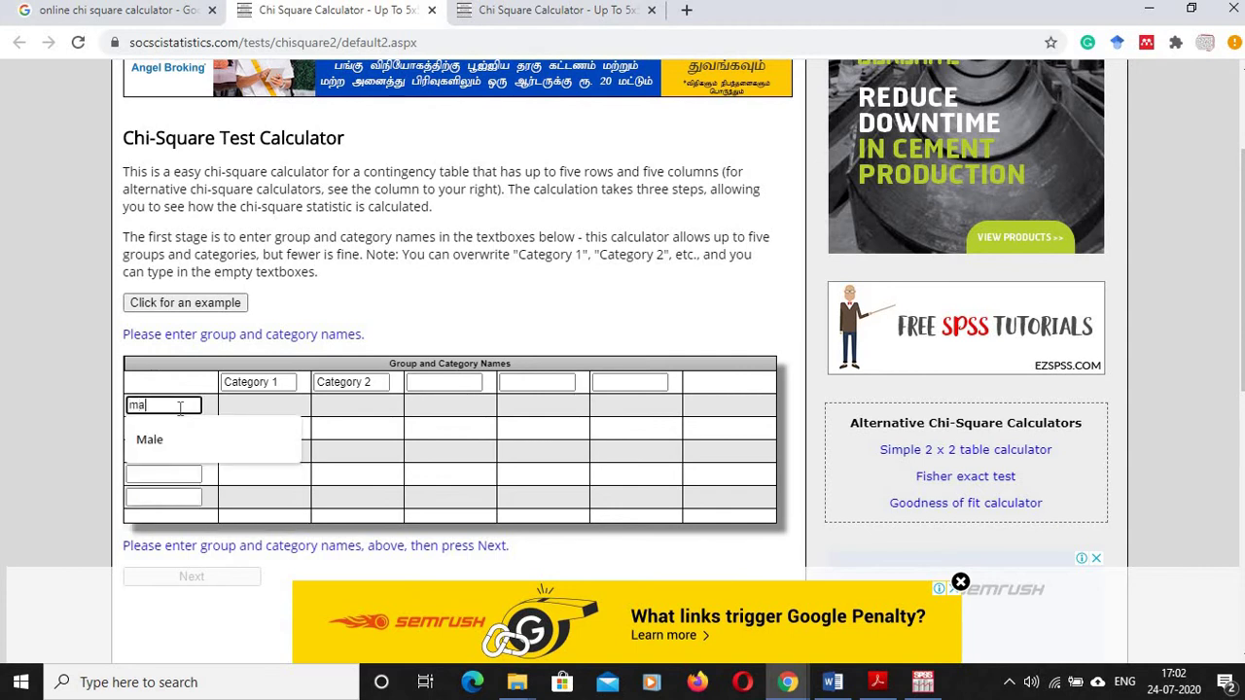
pyautogui.write('le')
pyautogui.moveTo(180, 429); pyautogui.dragTo(122, 435)
pyautogui.write('fe')
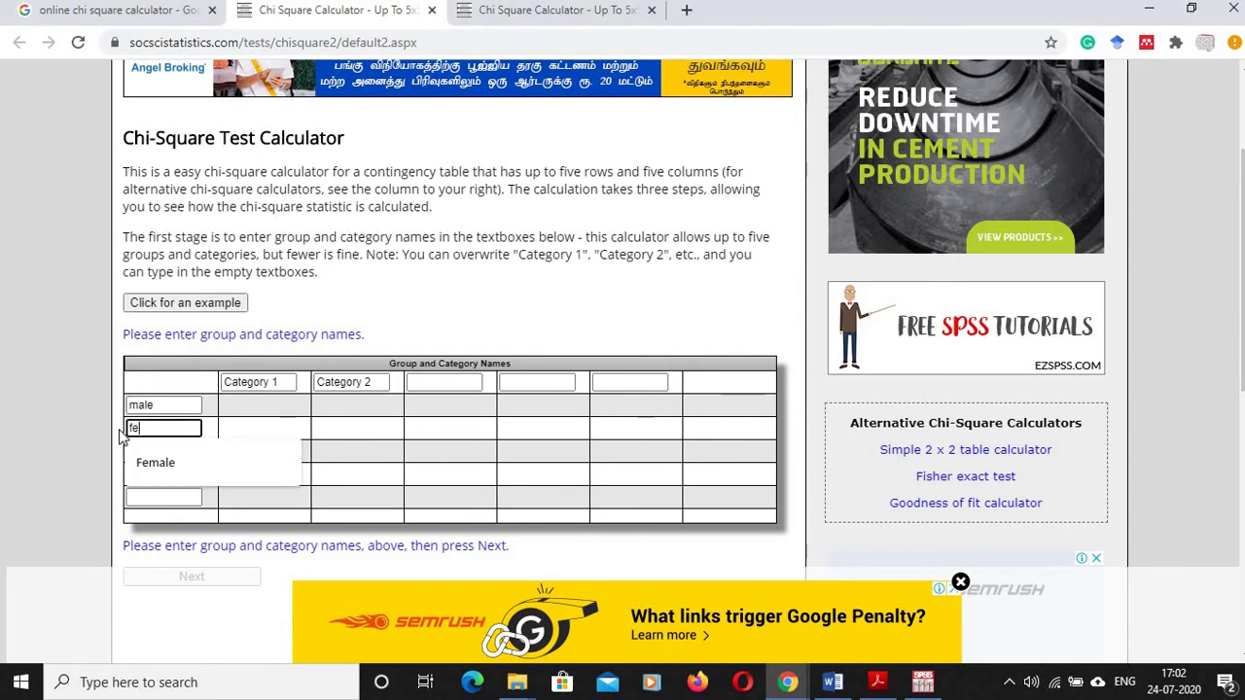
pyautogui.write('male')
# Step: Name the two categories pass and fail, and proceed to the data entry stage
pyautogui.moveTo(298, 383); pyautogui.dragTo(222, 383)
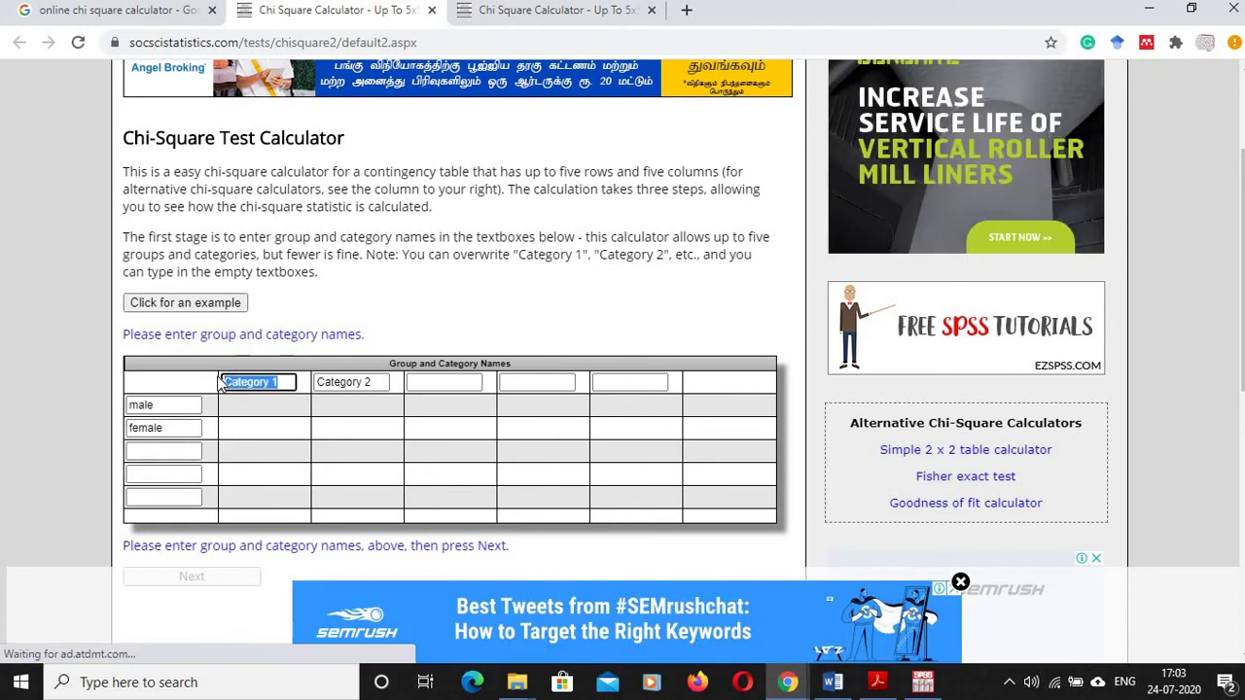
pyautogui.write('pass')
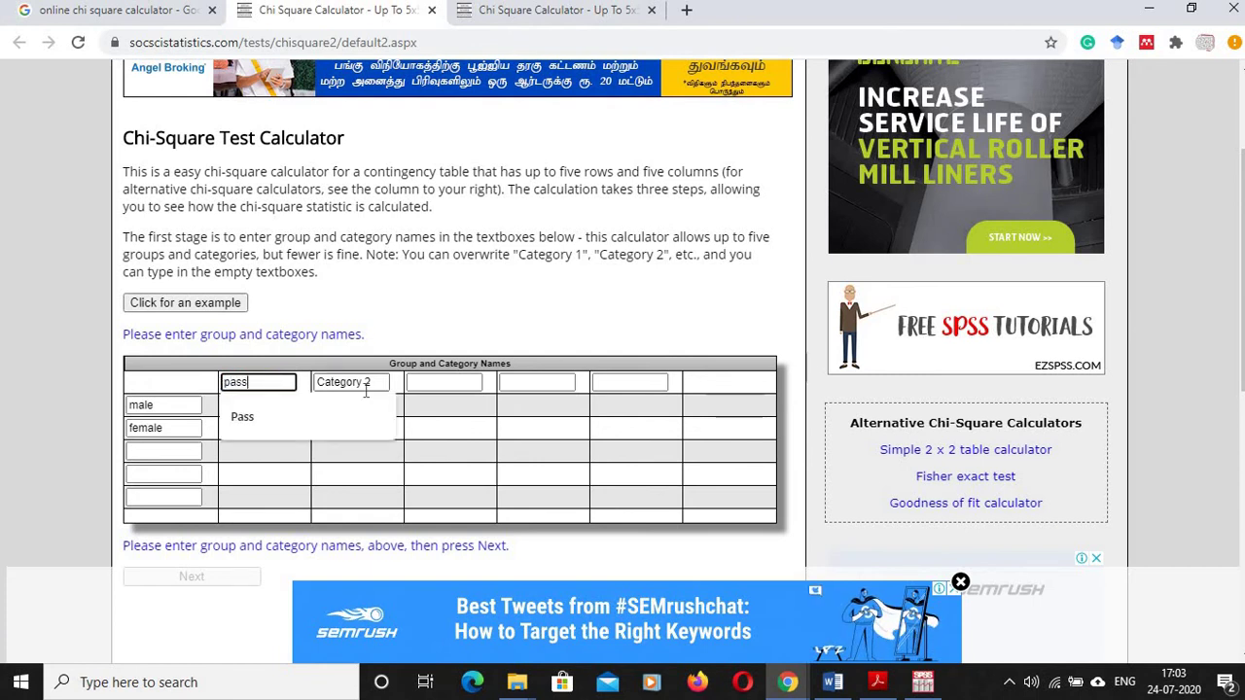
pyautogui.press('Tab')
pyautogui.write('fa')
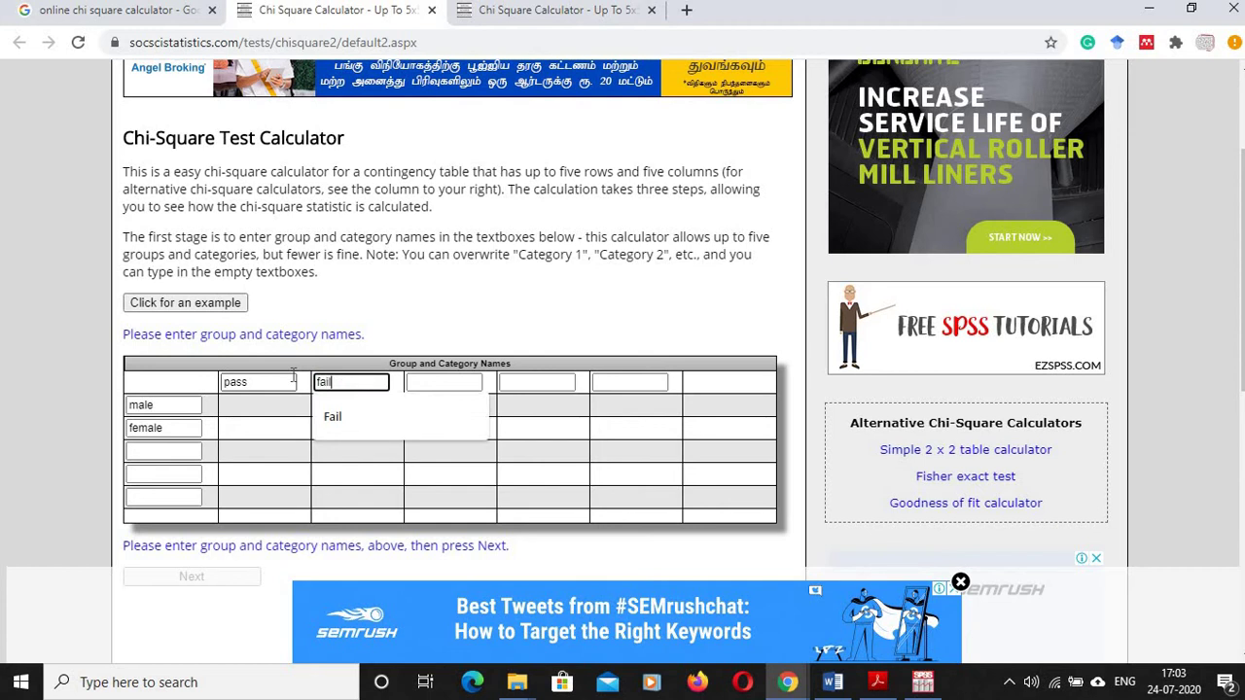
pyautogui.click(314, 566)
pyautogui.scroll(-1, 316, 535)
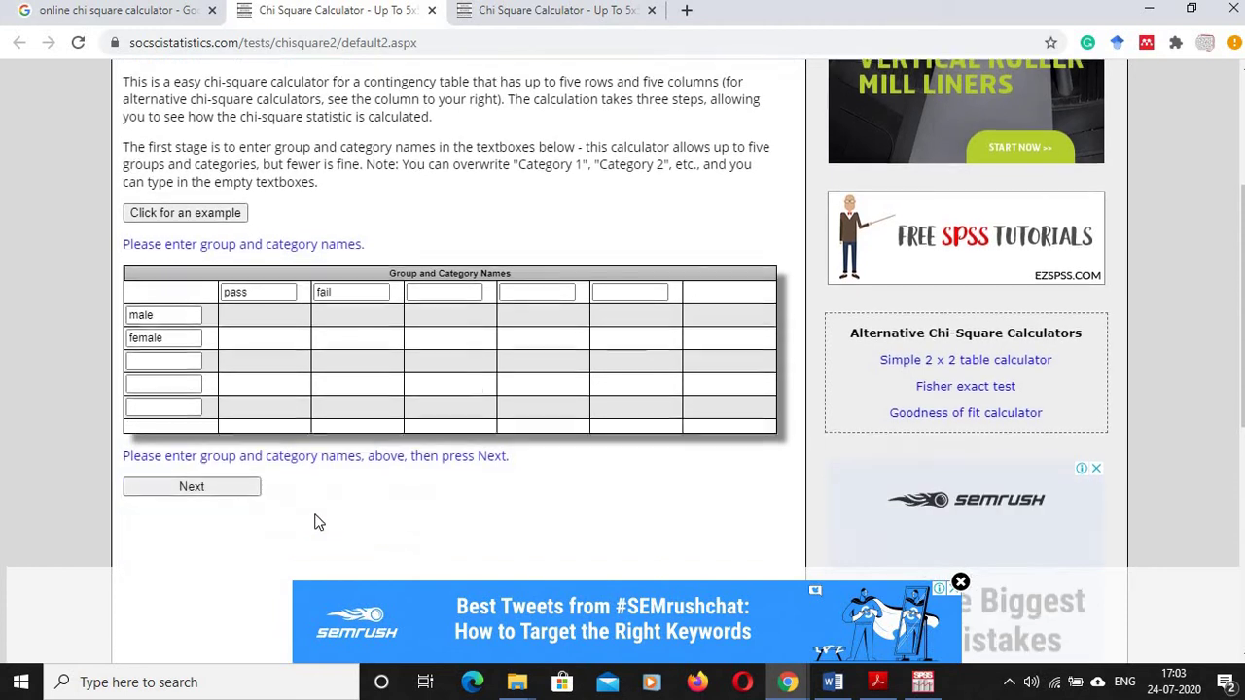
pyautogui.click(234, 488)
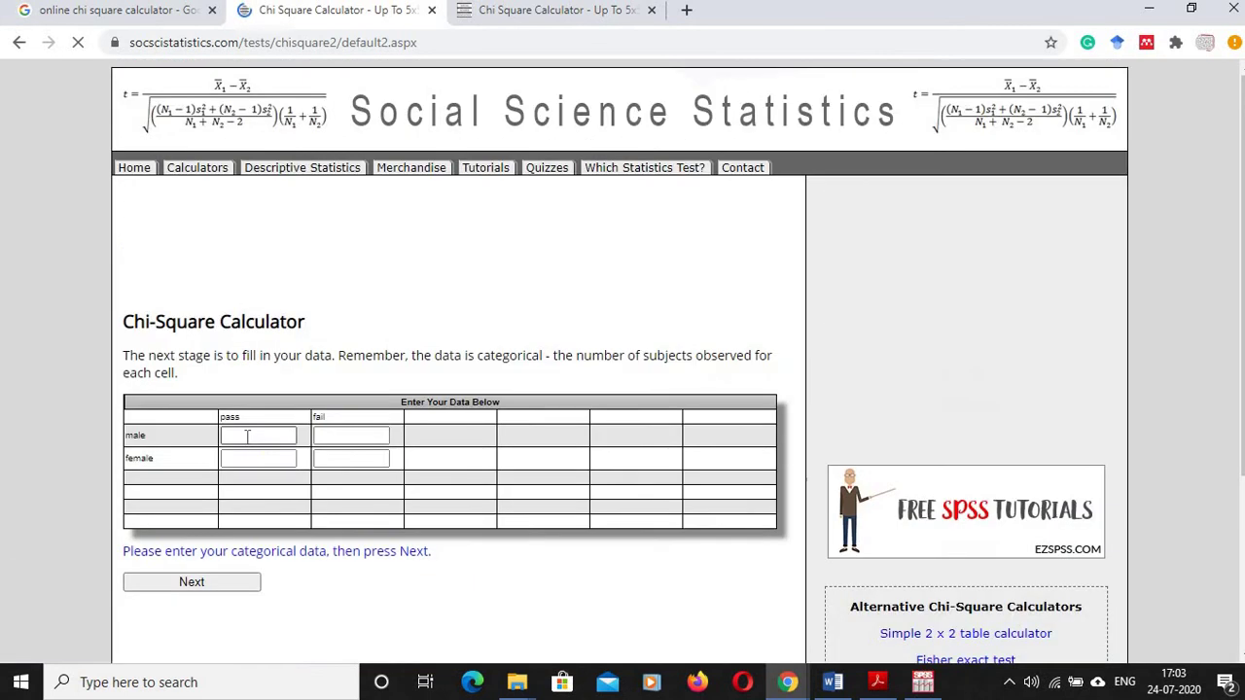
# Step: Enter the counts male 85 pass and 15 fail, female 90 pass and 10 fail, and proceed to the significance level stage
pyautogui.click(247, 436)
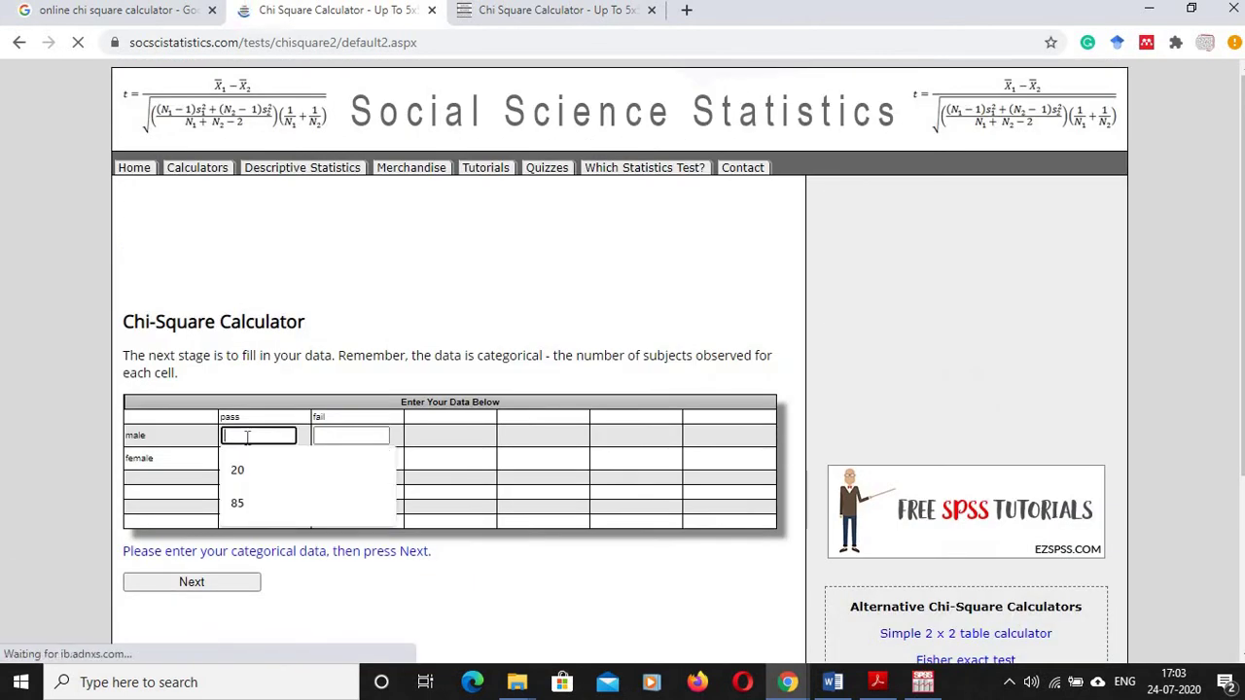
pyautogui.write('85')
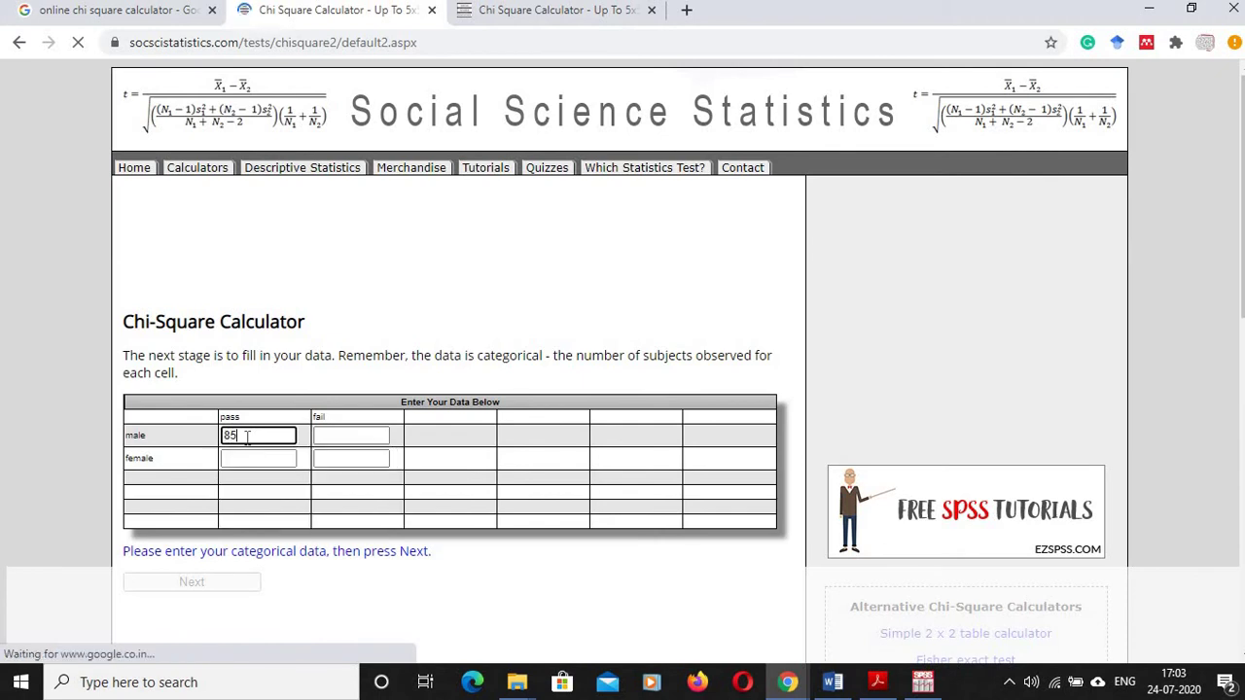
pyautogui.press('Tab')
pyautogui.write('15')
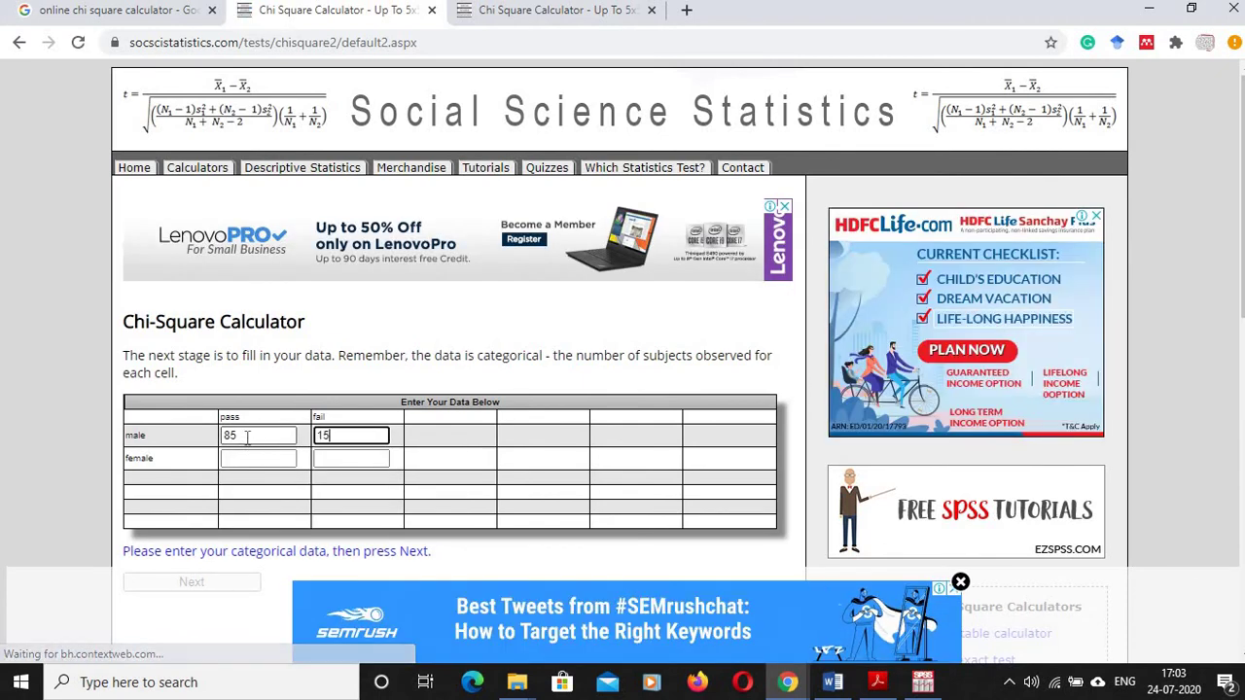
pyautogui.click(259, 458)
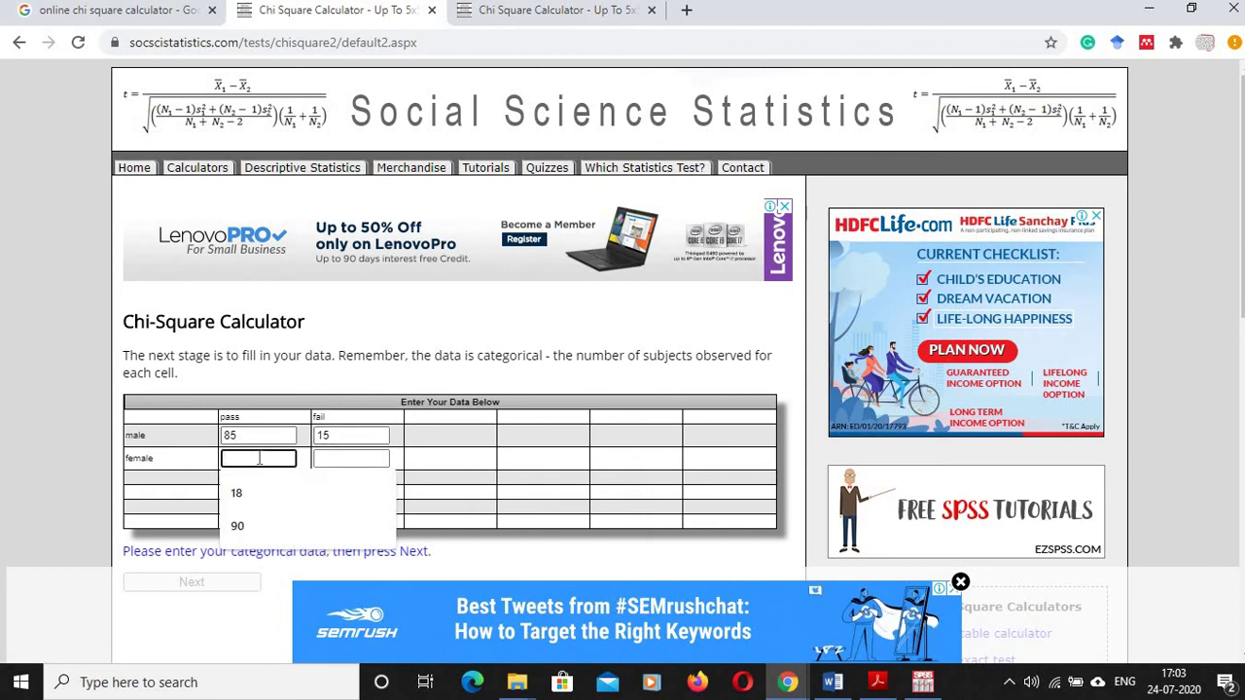
pyautogui.write('90')
pyautogui.press('Tab')
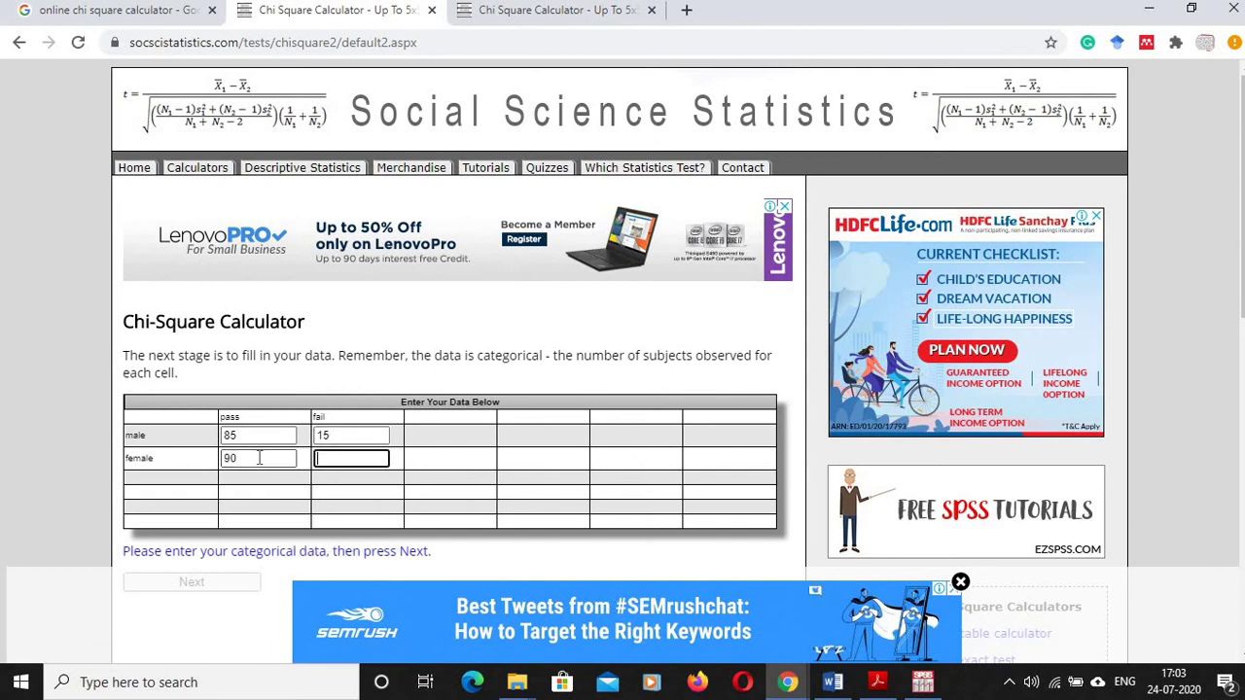
pyautogui.write('10')
pyautogui.scroll(-1, 236, 578)
pyautogui.click(252, 491)
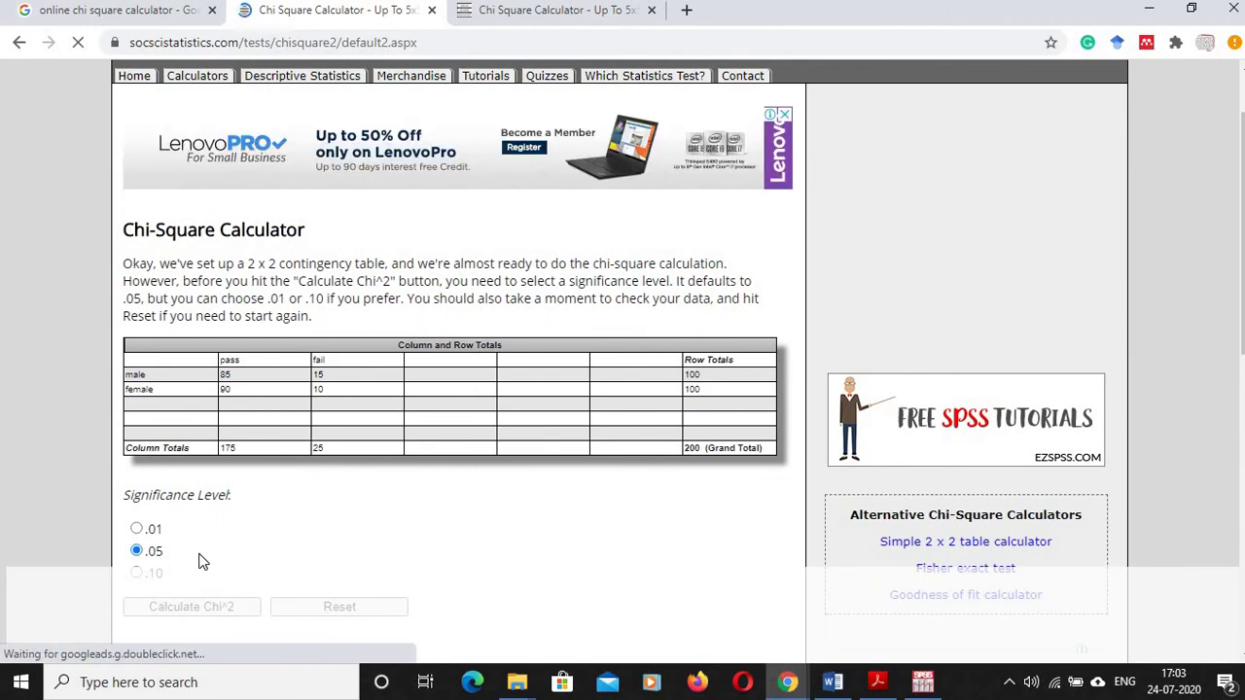
# Step: Calculate the chi-square statistic at the .05 significance level and review the p-value and significance statement
pyautogui.scroll(-1, 199, 561)
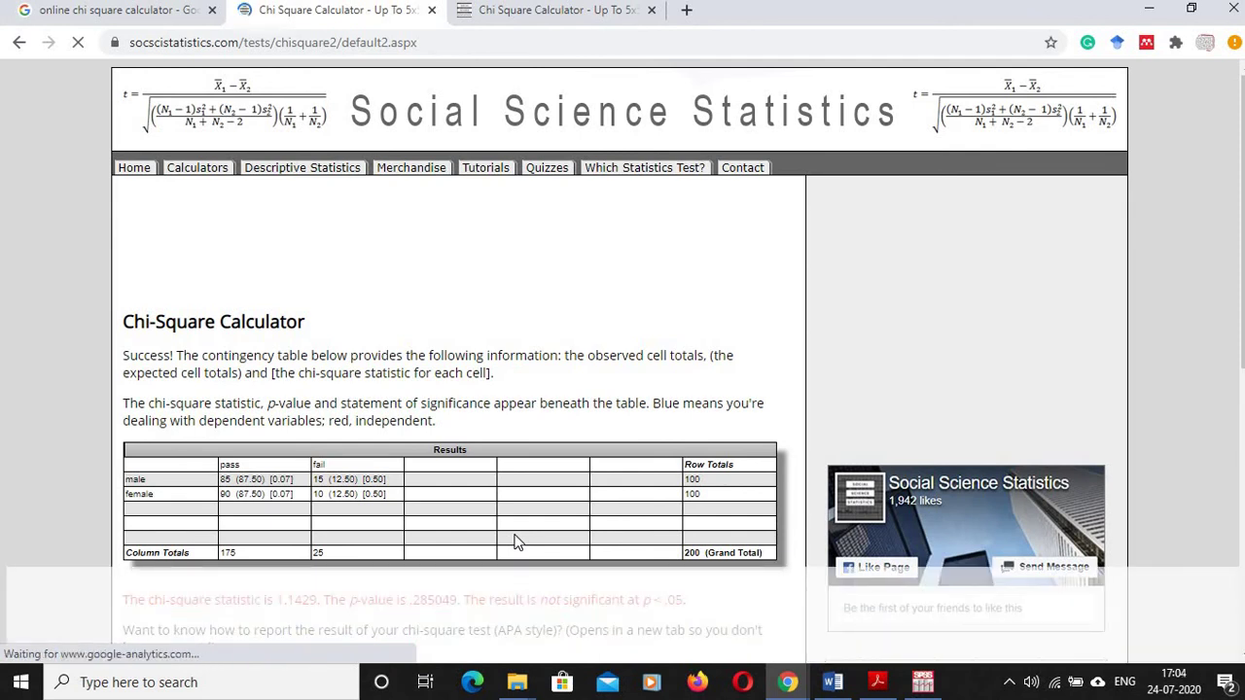
pyautogui.scroll(-1, 515, 540)
pyautogui.scroll(-1, 492, 529)
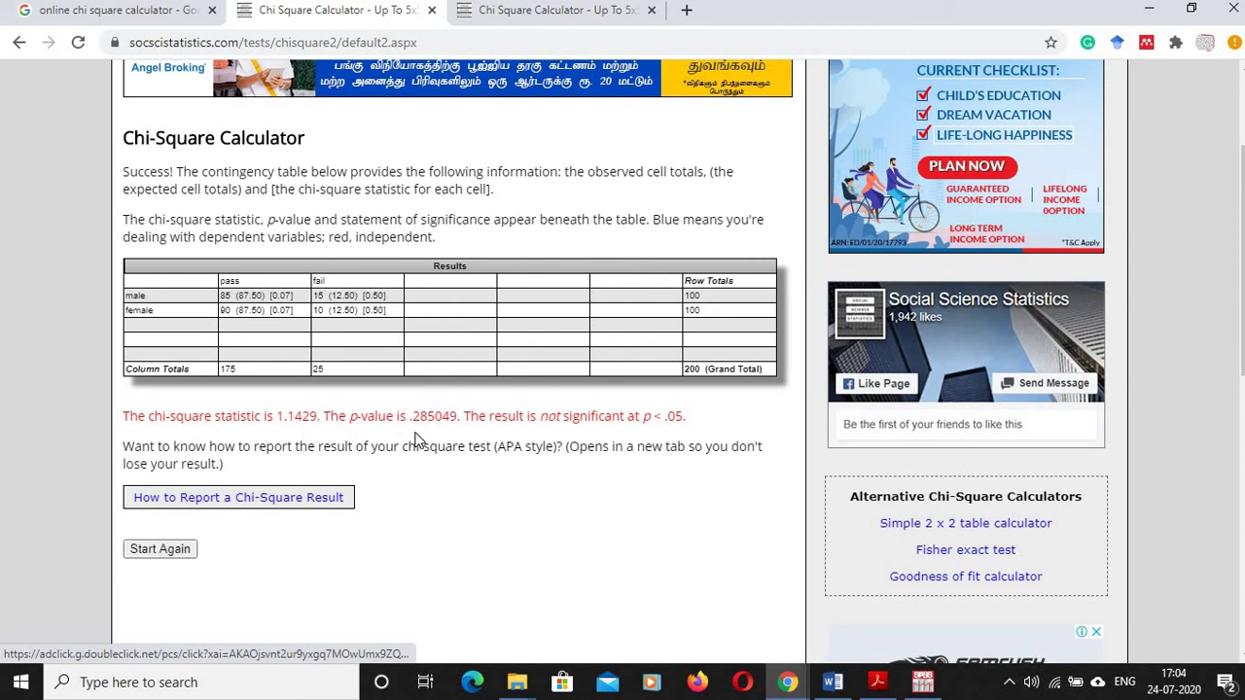
pyautogui.click(309, 513)
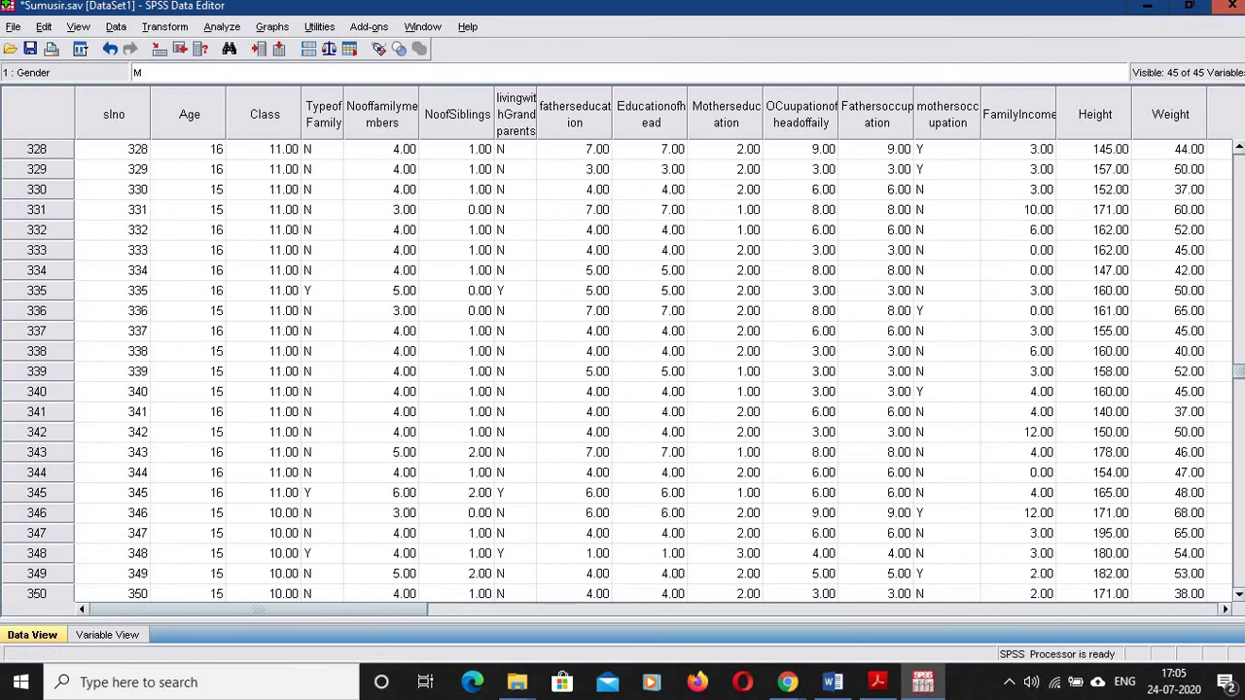
# Step: Open the Crosstabs procedure from the descriptive statistics analyses for the open dataset
pyautogui.scroll(1, 1223, 225)
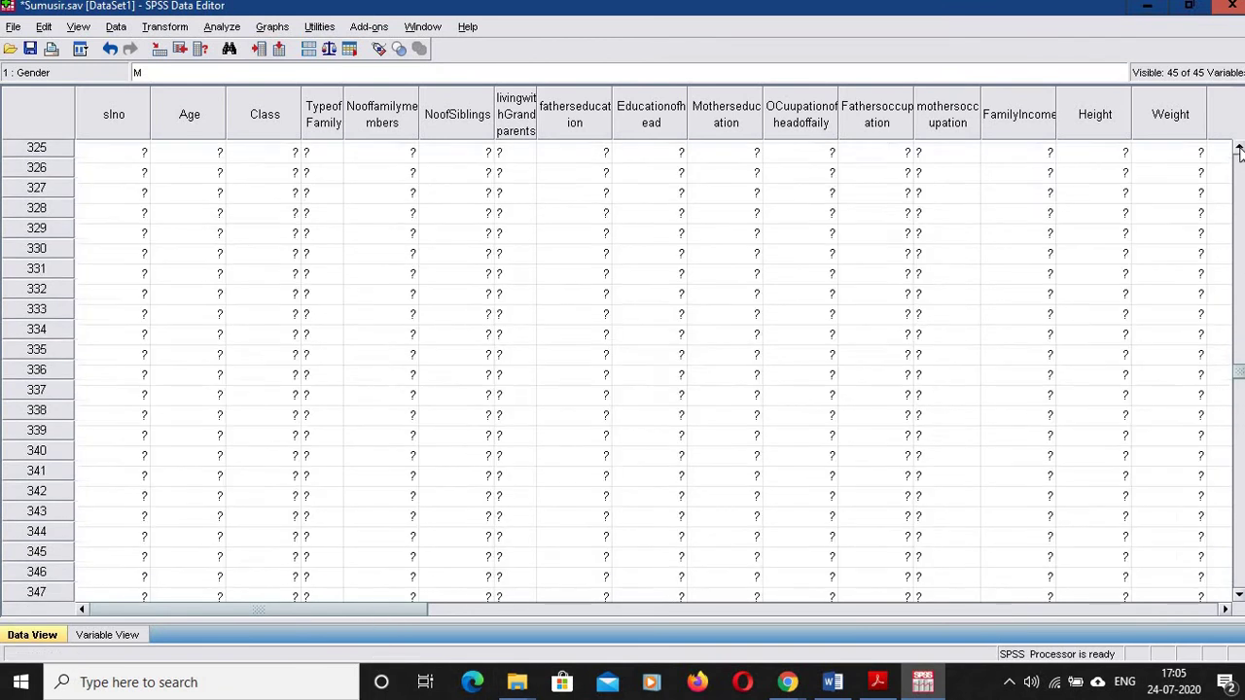
pyautogui.click(1239, 153)
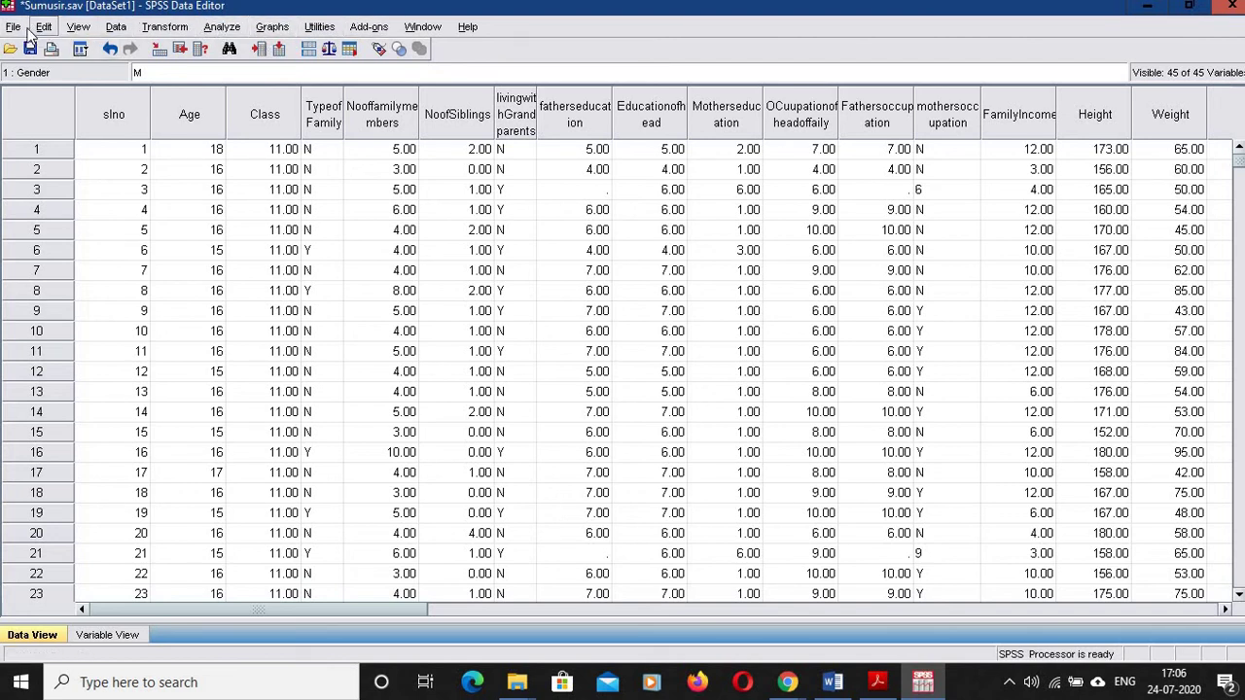
pyautogui.click(223, 30)
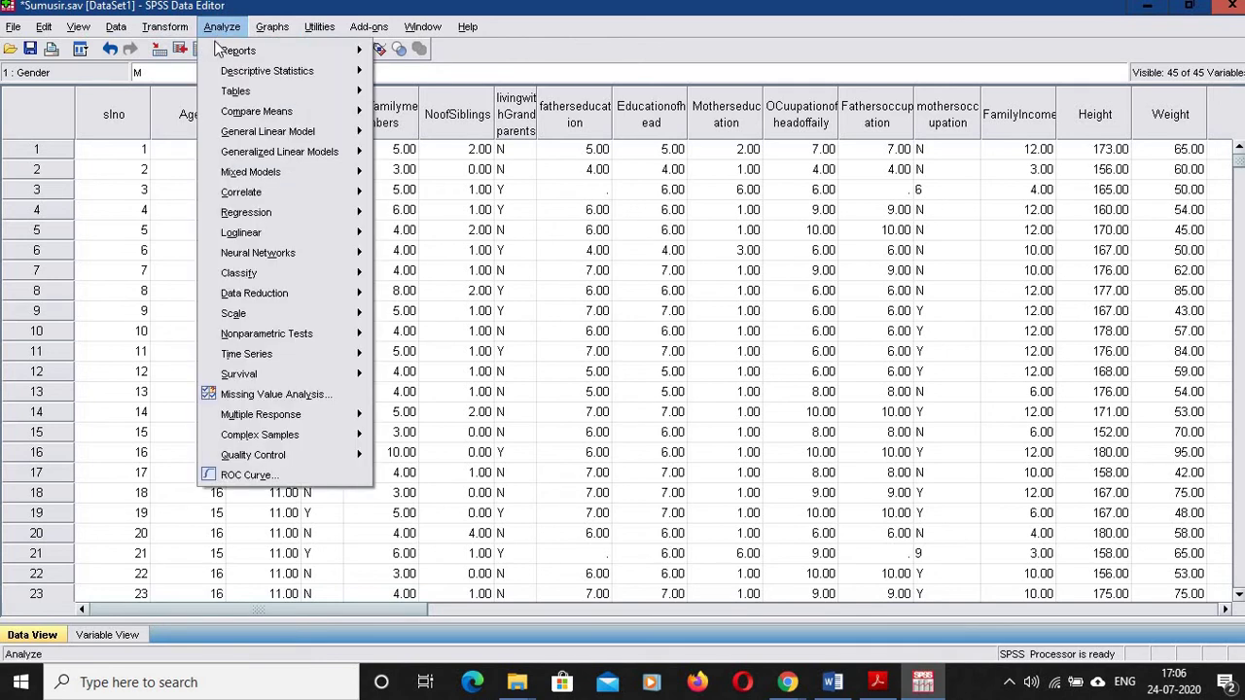
pyautogui.moveTo(213, 72)
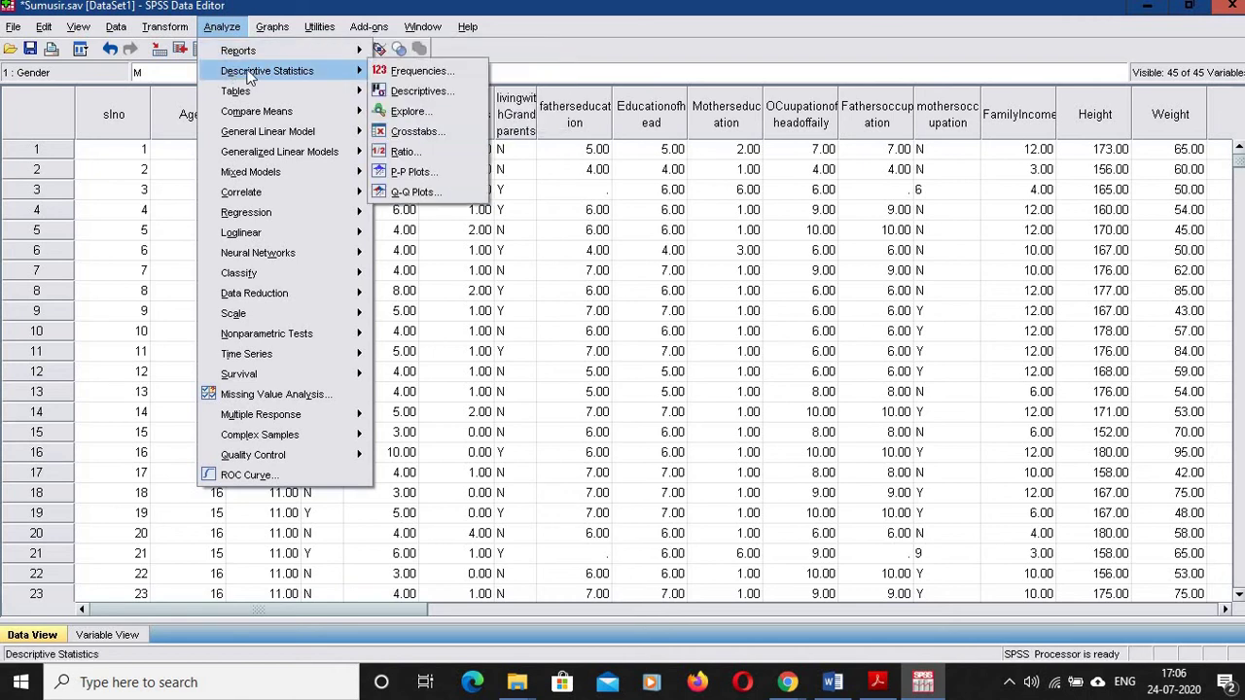
pyautogui.click(406, 136)
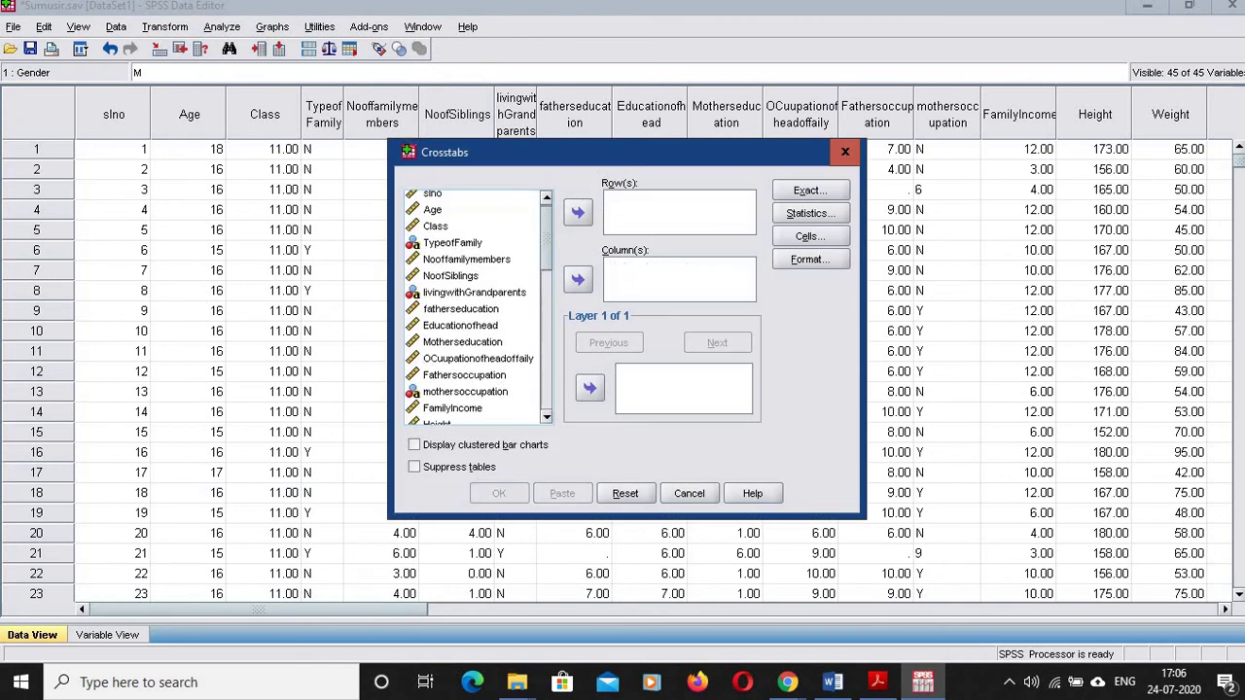
# Step: Assign livingwithGrandparents as the crosstab's row variable and Smartphoneaddiction as its column variable
pyautogui.click(505, 295)
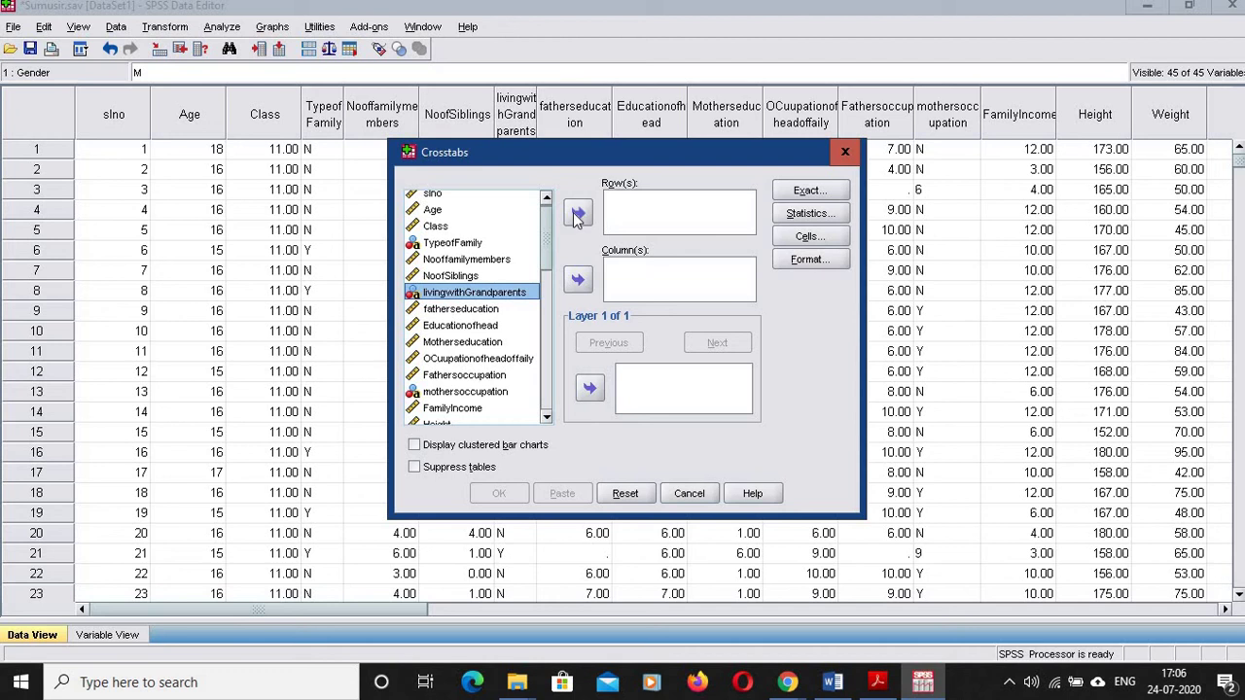
pyautogui.click(578, 214)
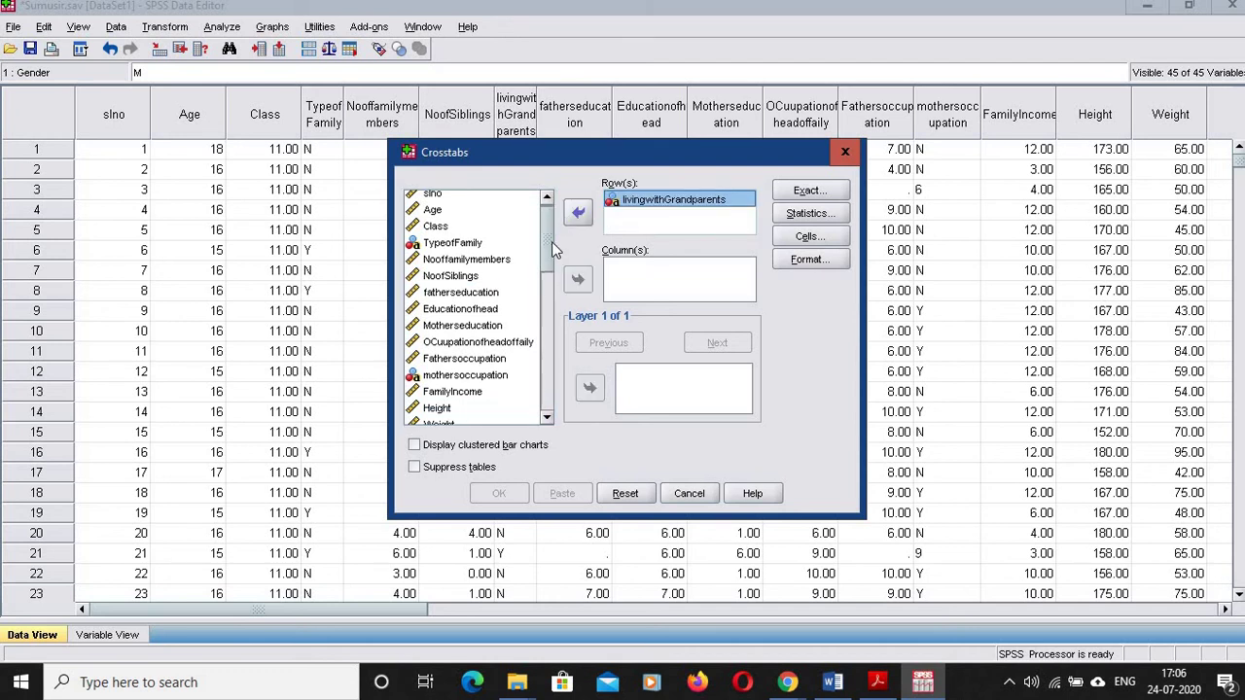
pyautogui.scroll(-10, 521, 409)
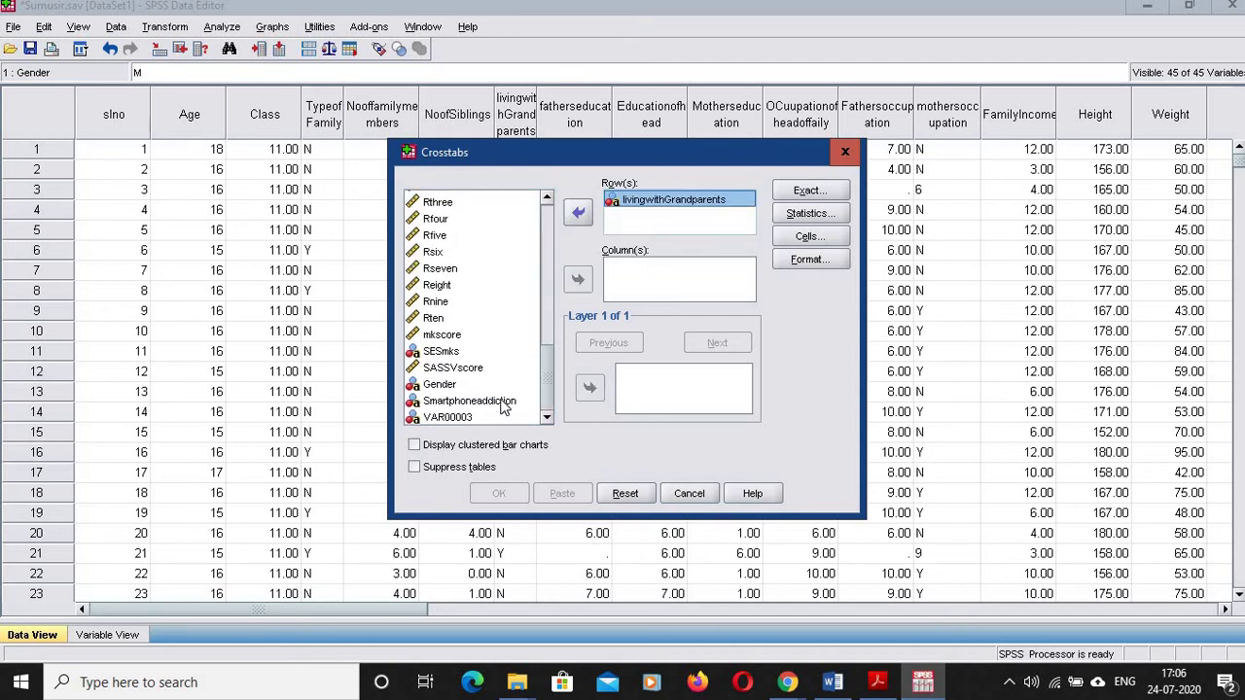
pyautogui.click(466, 400)
pyautogui.click(577, 280)
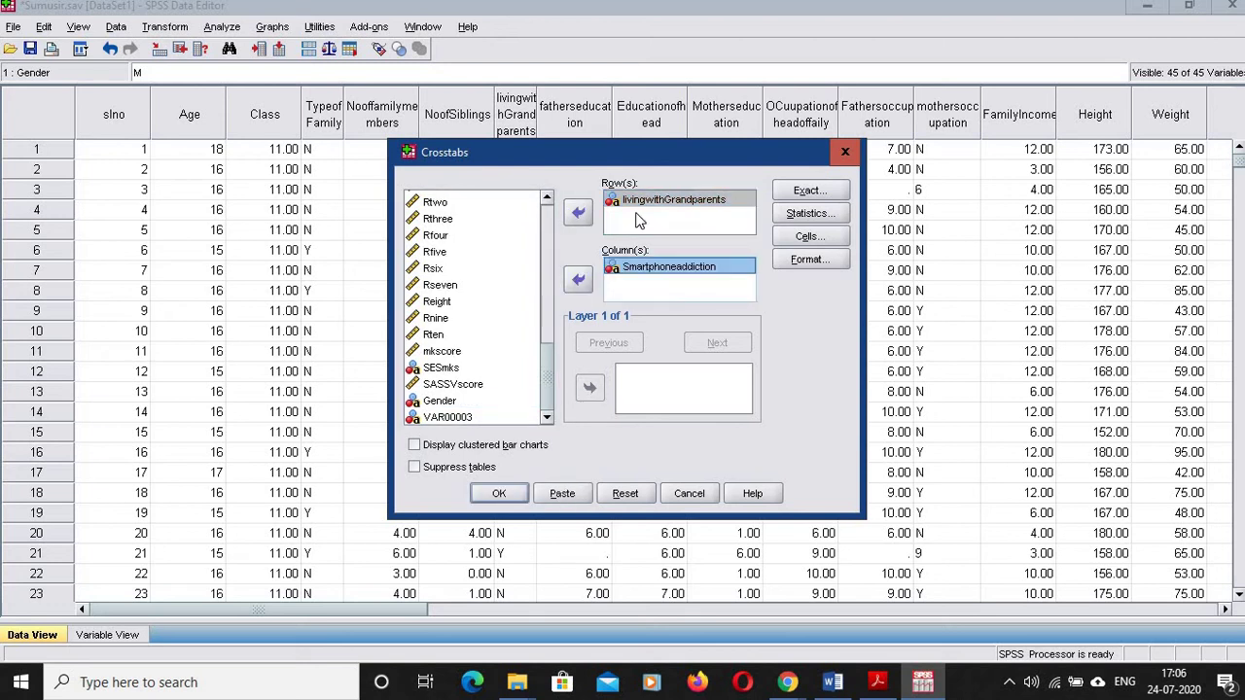
pyautogui.click(651, 272)
# Step: Include the Chi-square test in the crosstab's statistics
pyautogui.click(810, 213)
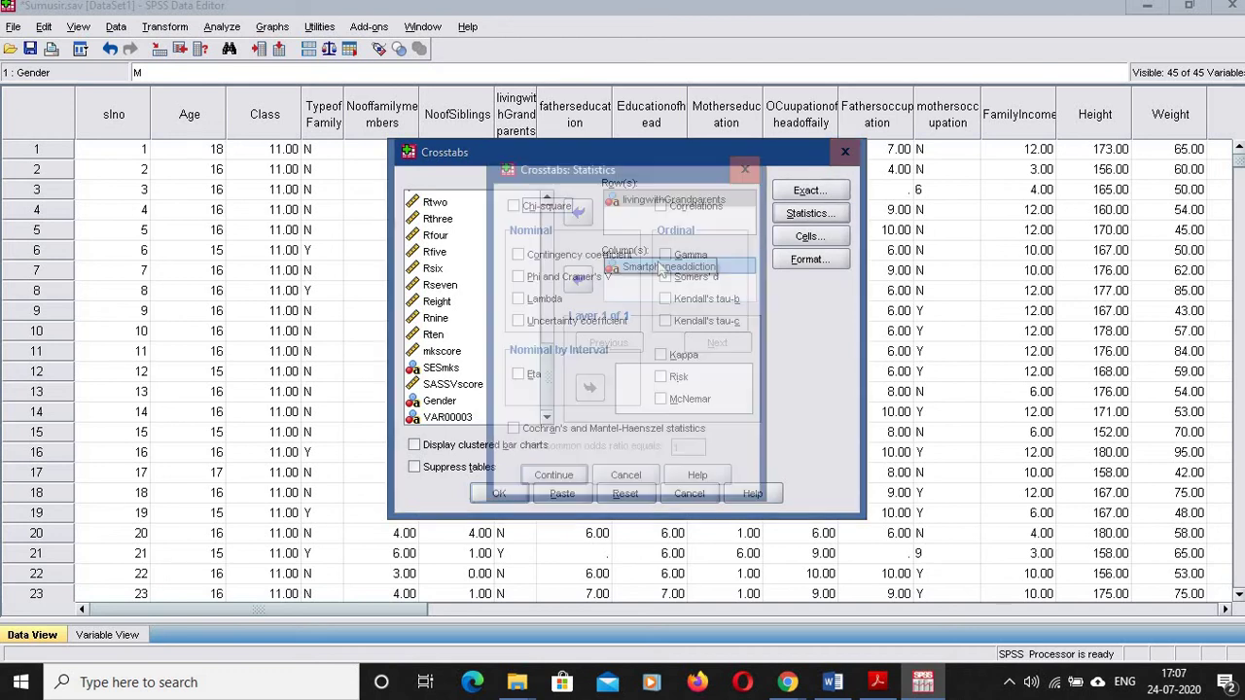
pyautogui.click(514, 207)
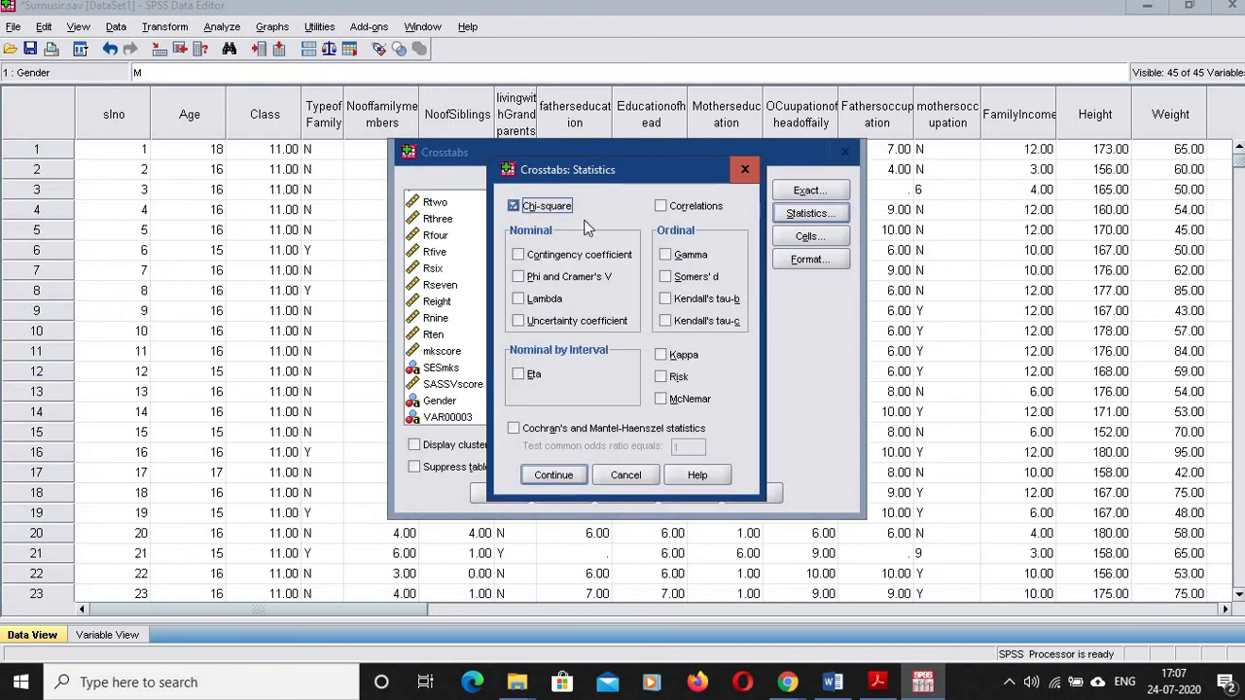
pyautogui.click(553, 475)
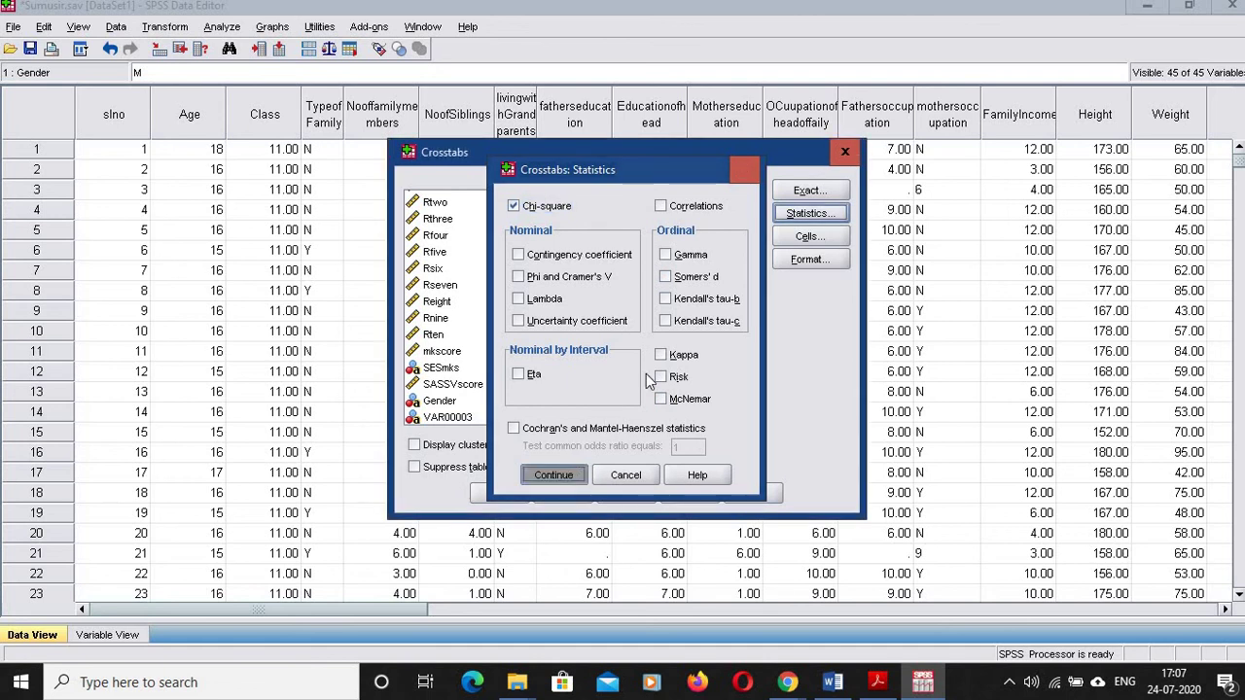
# Step: Add row percentages to the crosstab's cell display and run the analysis
pyautogui.click(810, 236)
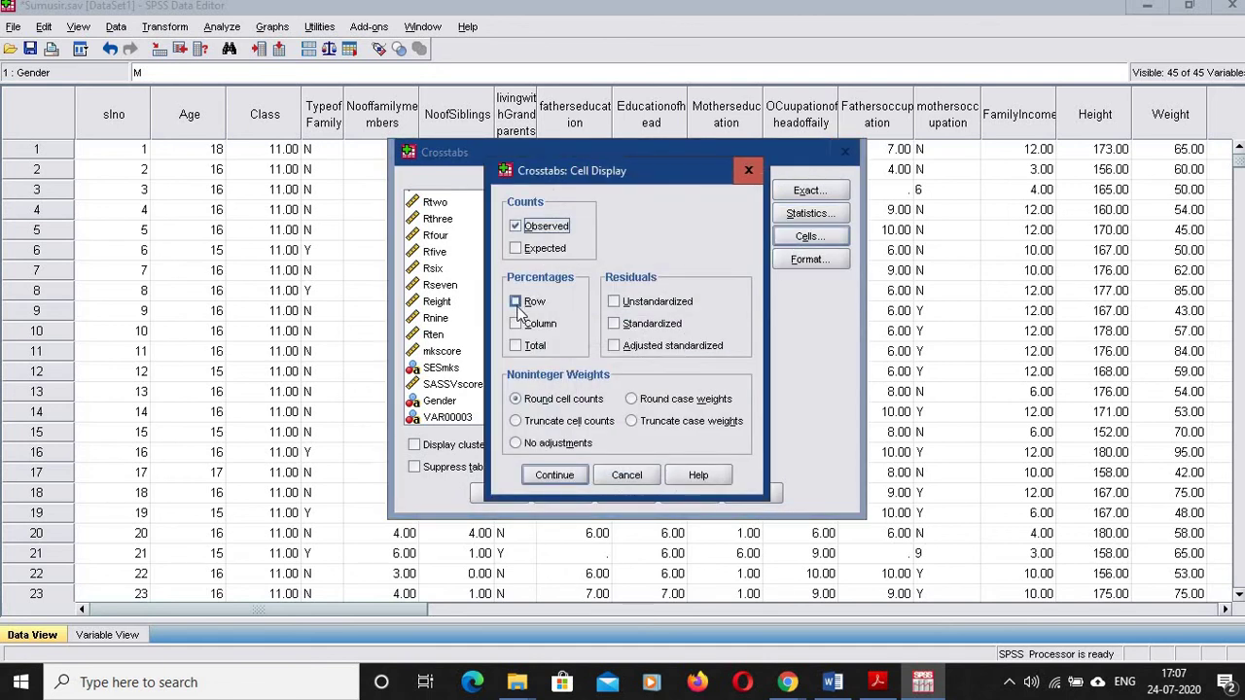
pyautogui.click(516, 303)
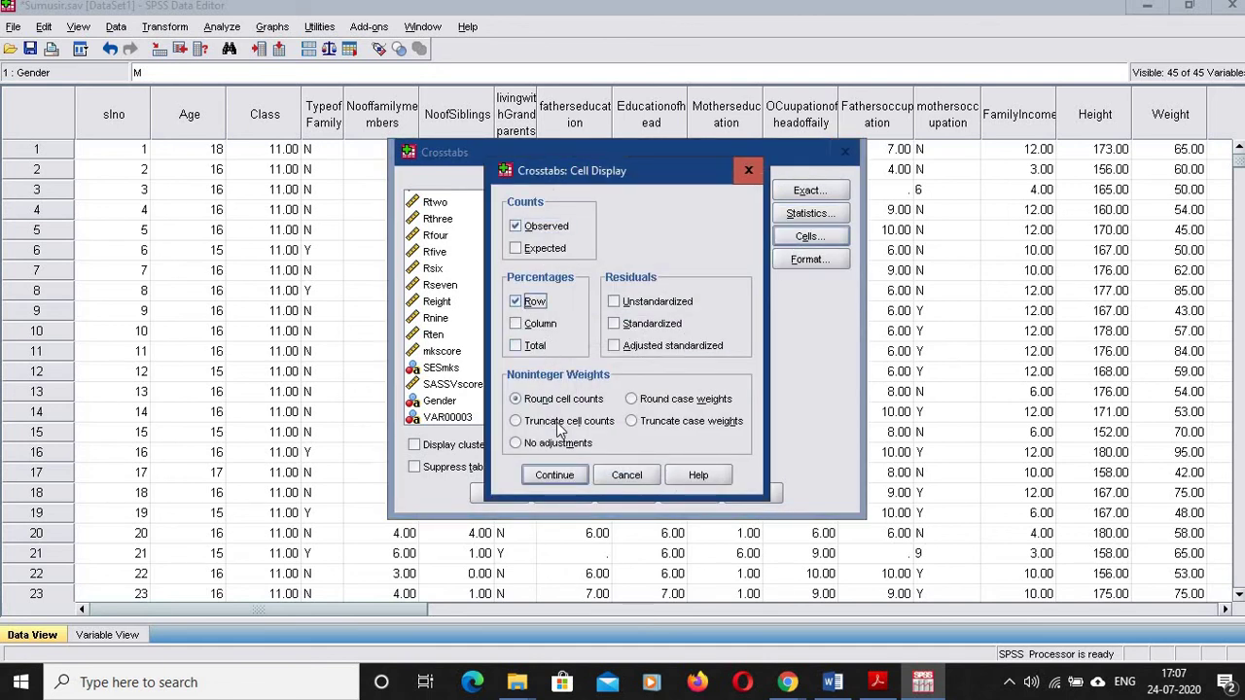
pyautogui.click(554, 475)
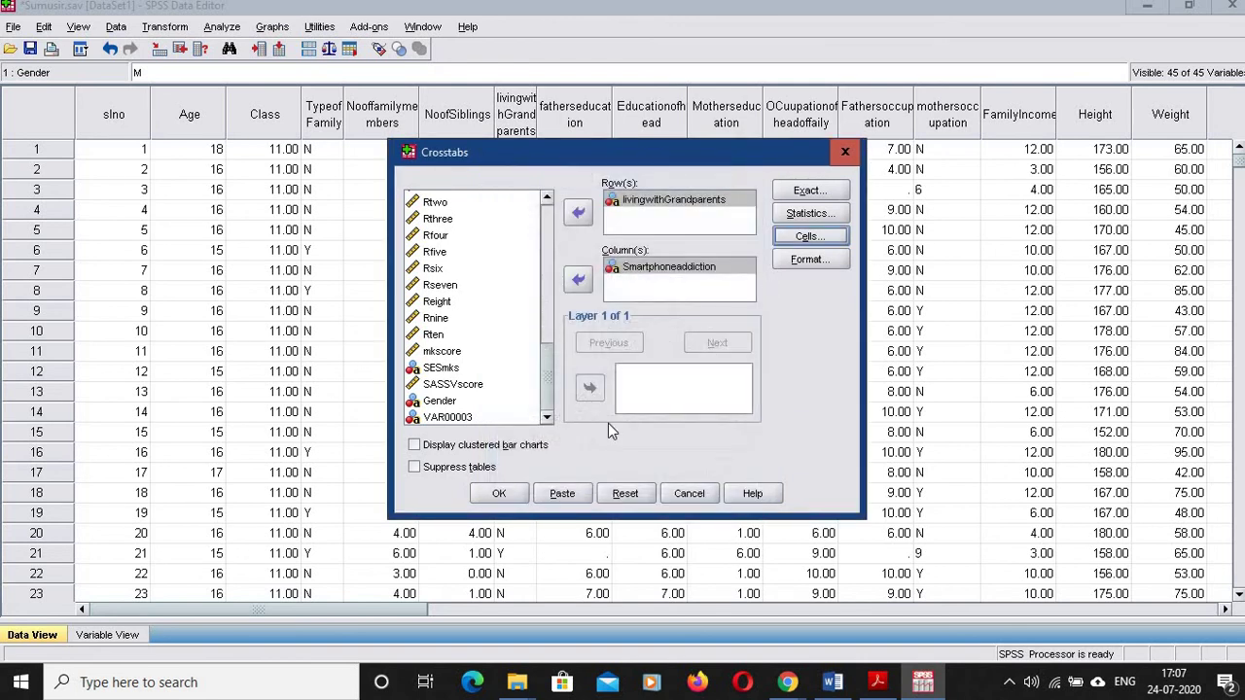
pyautogui.click(516, 494)
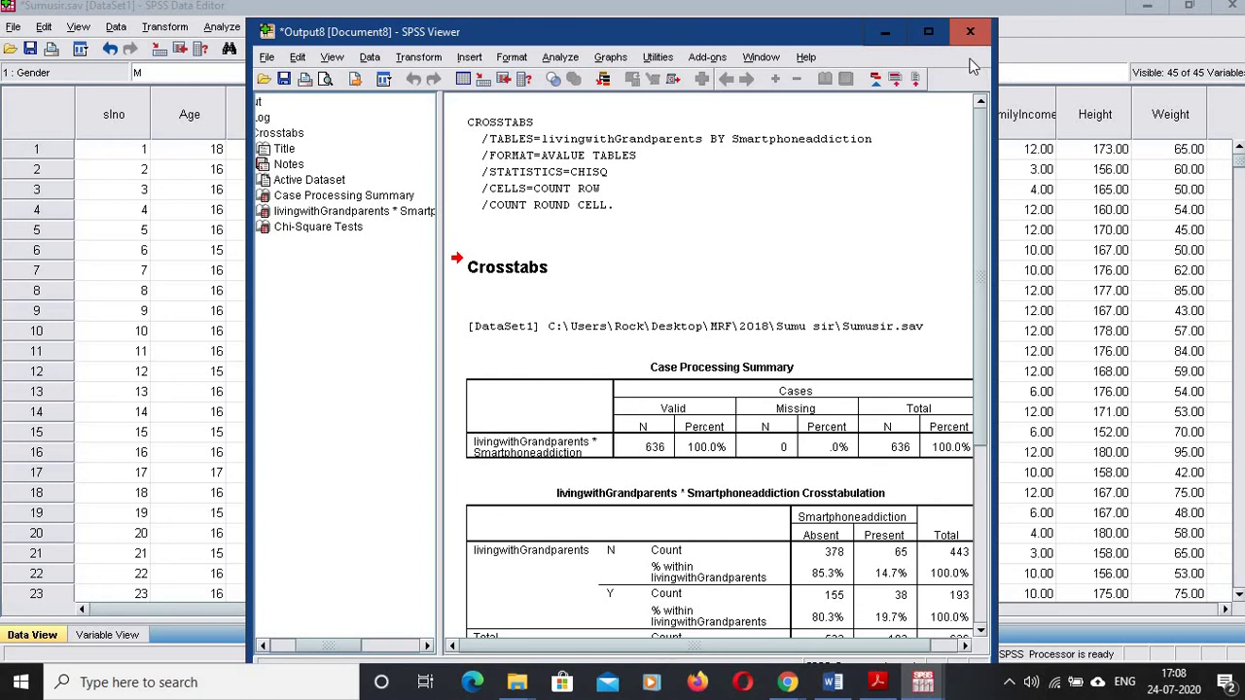
# Step: Maximize the output viewer and examine the crosstabulation and the Pearson significance in the Chi-Square Tests table
pyautogui.click(929, 32)
pyautogui.scroll(-3, 541, 348)
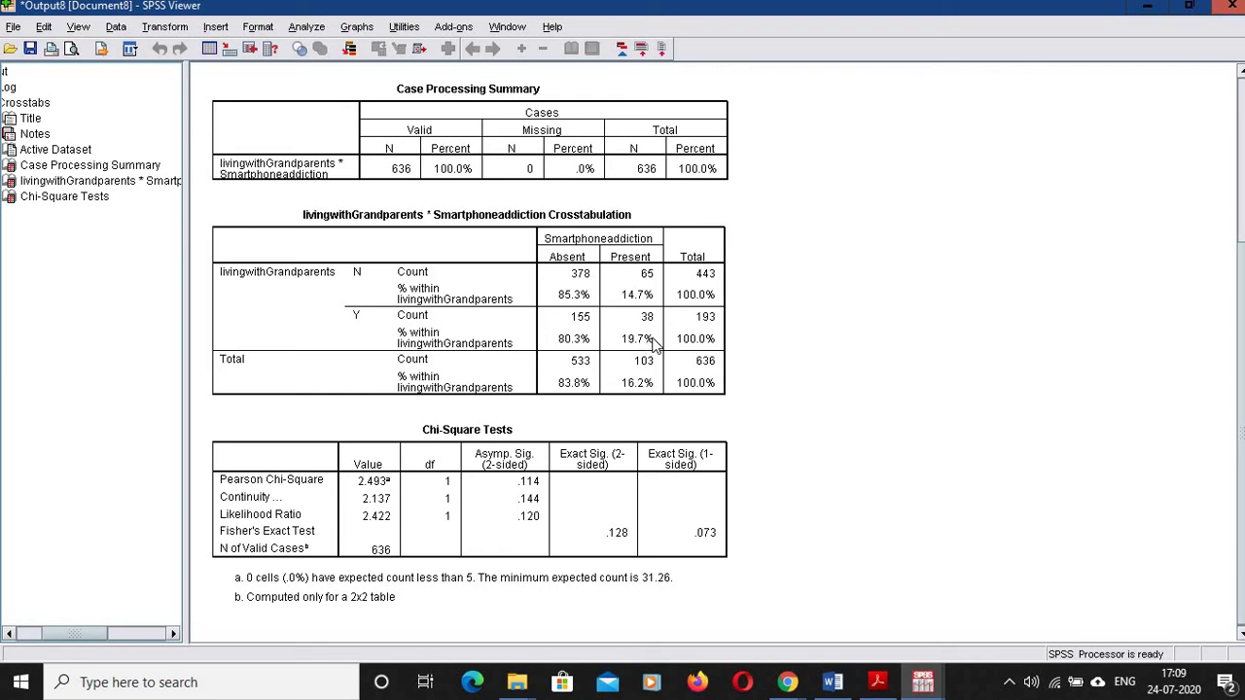
pyautogui.click(550, 490)
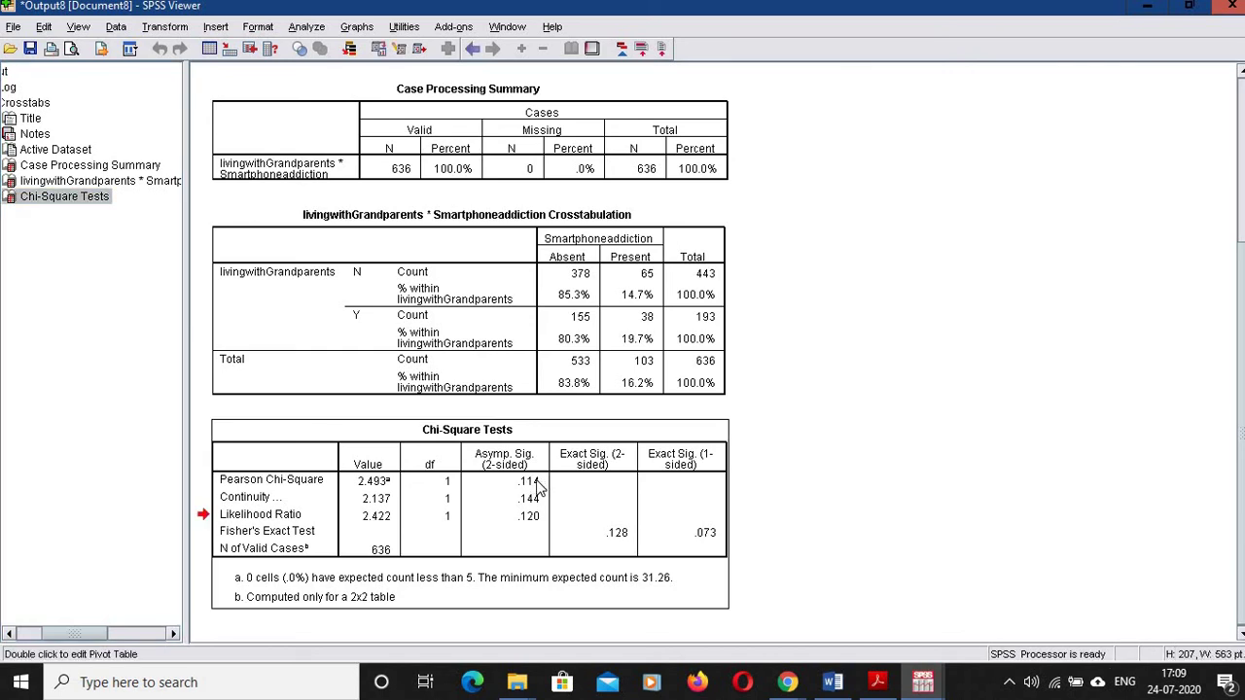